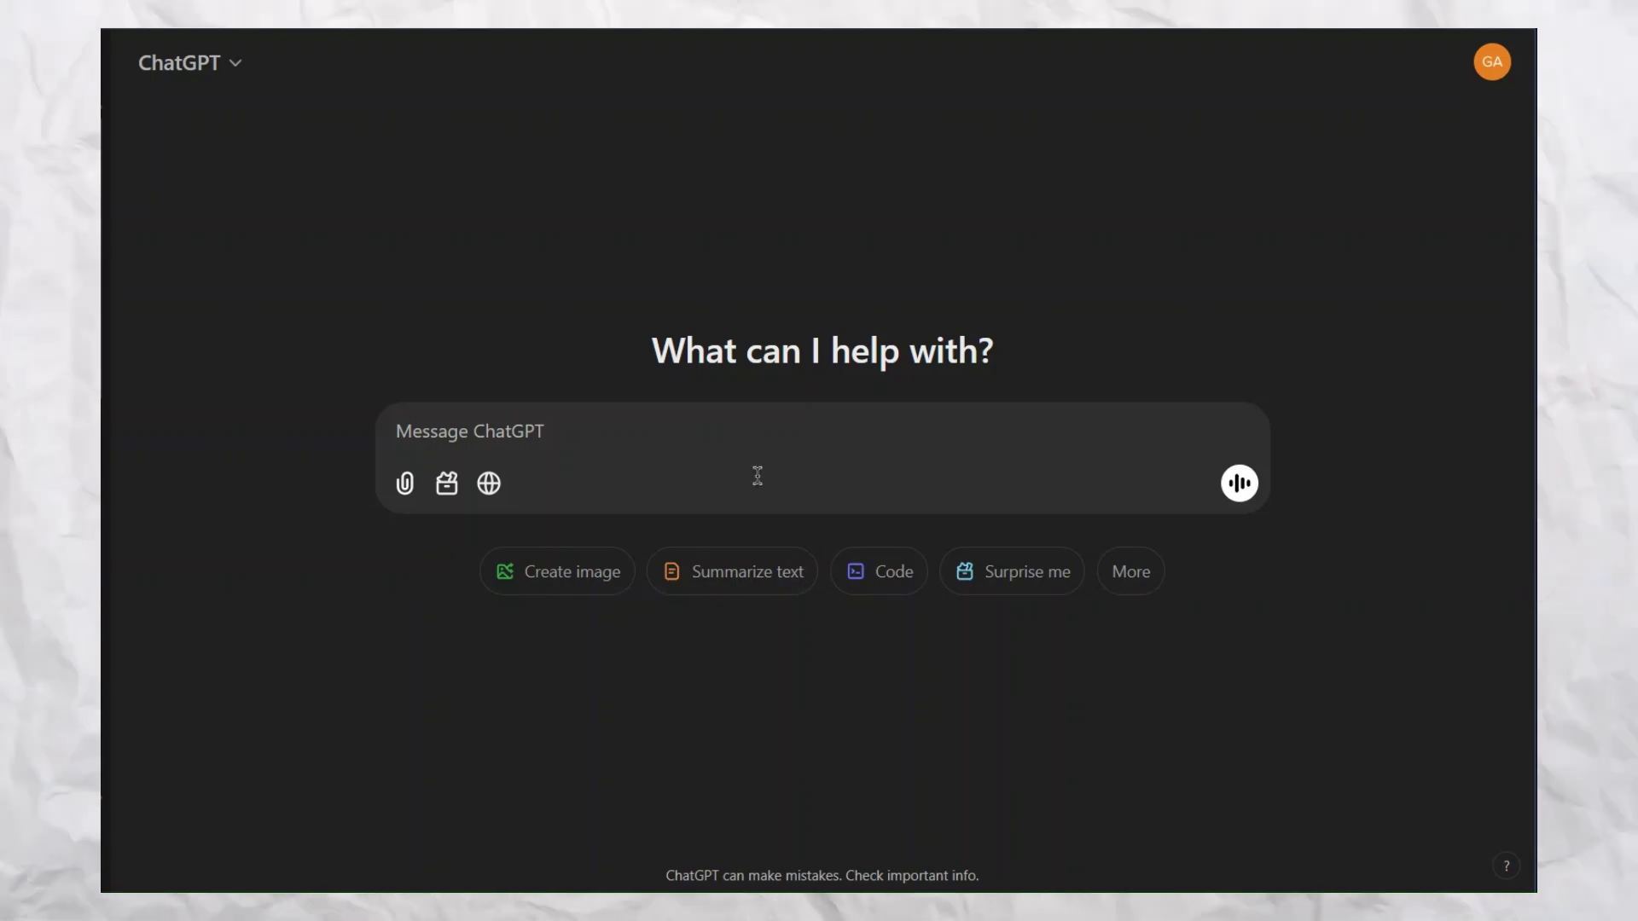
text(what is)
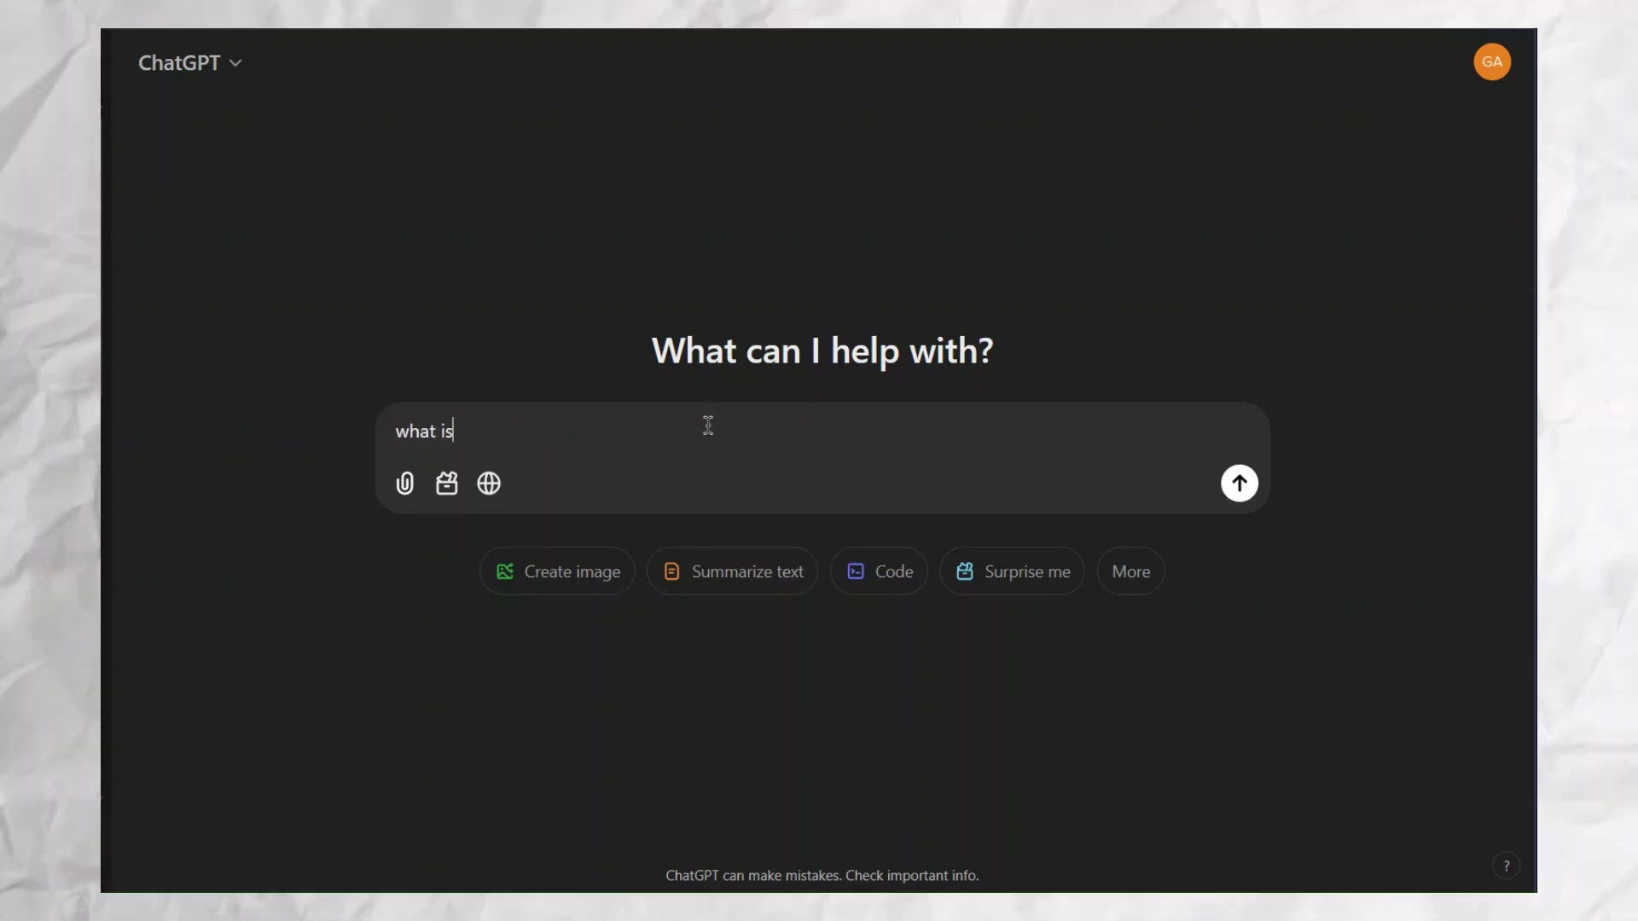
text( the)
Step: Send the question 'what is the capital of india' to ChatGPT
key(Return)
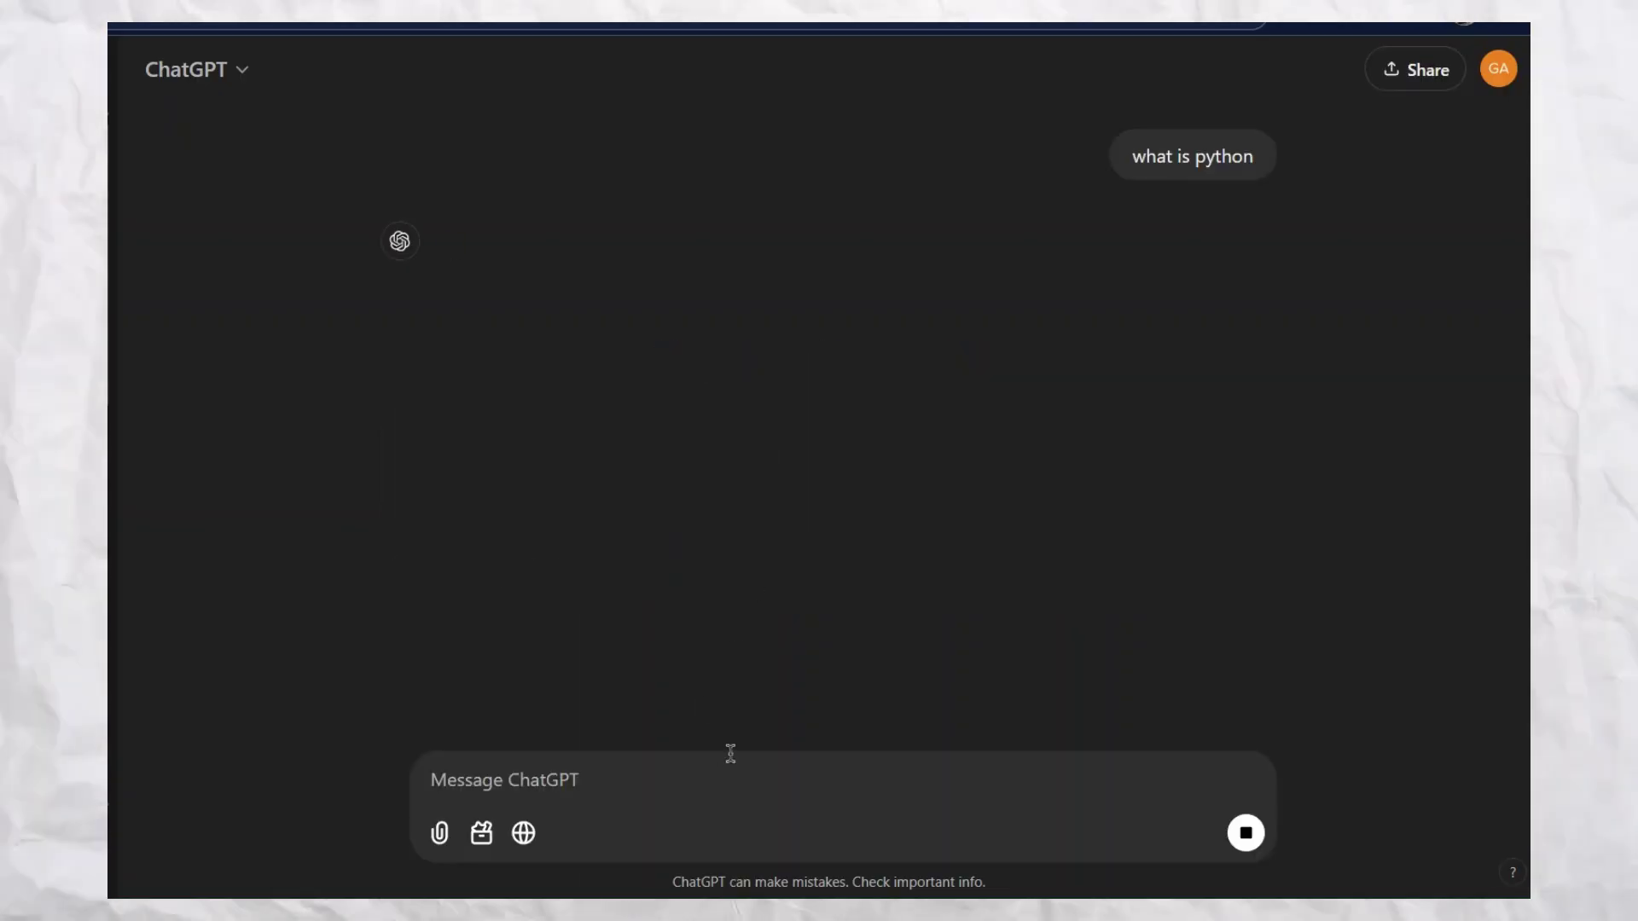
text(why is it good)
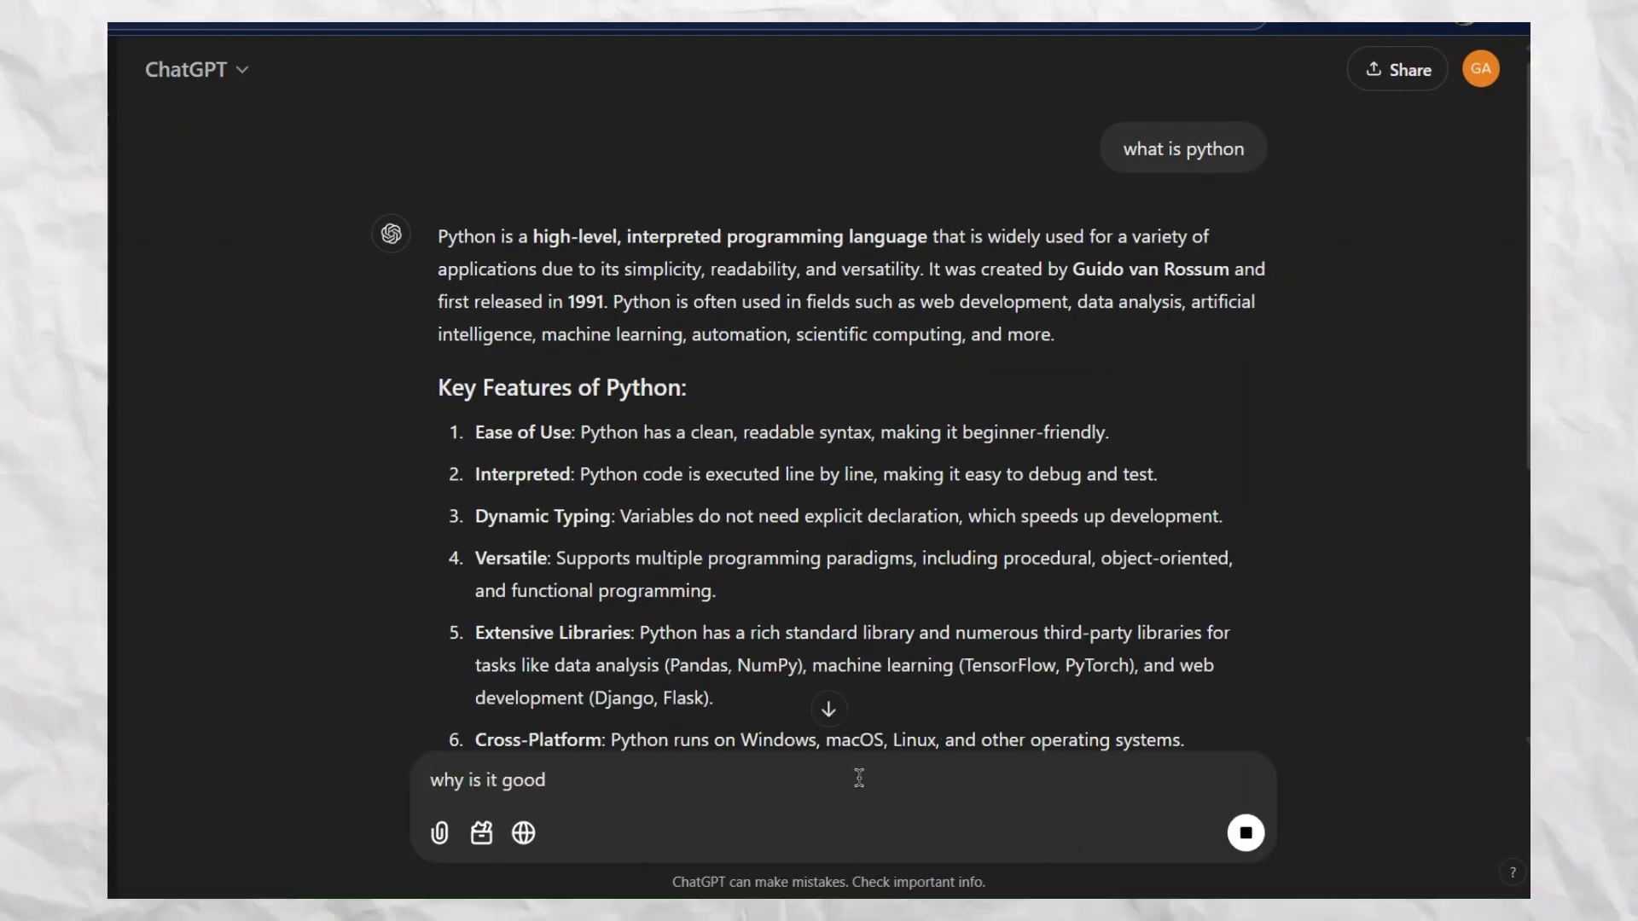
Step: Send the Python follow-up 'why is it good'
key(Return)
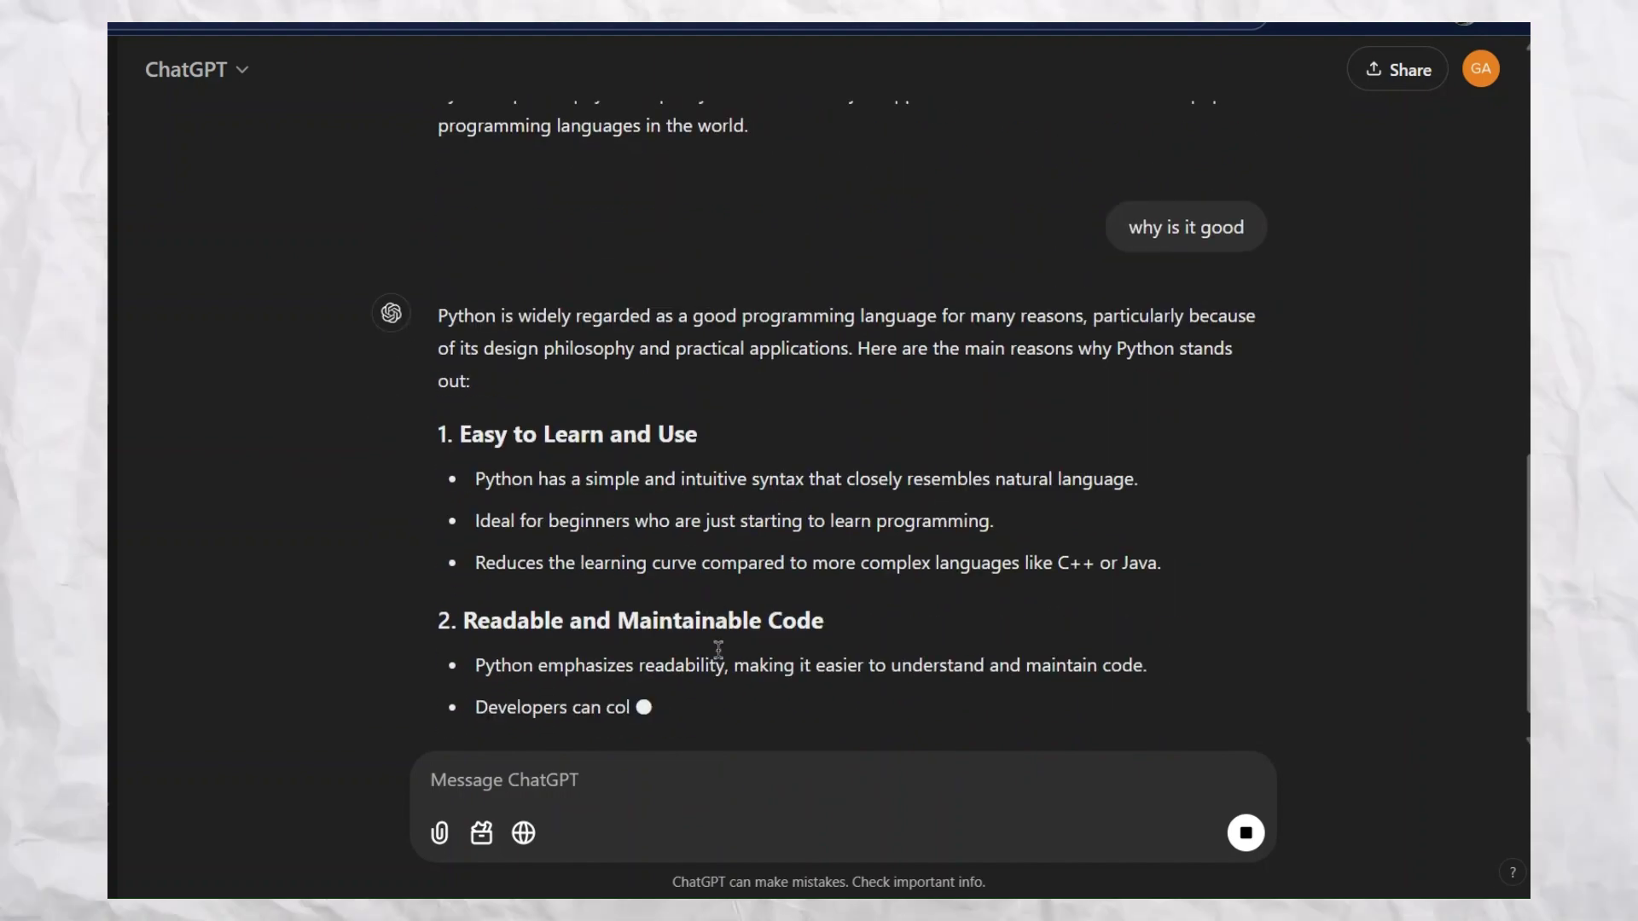
text(how is it )
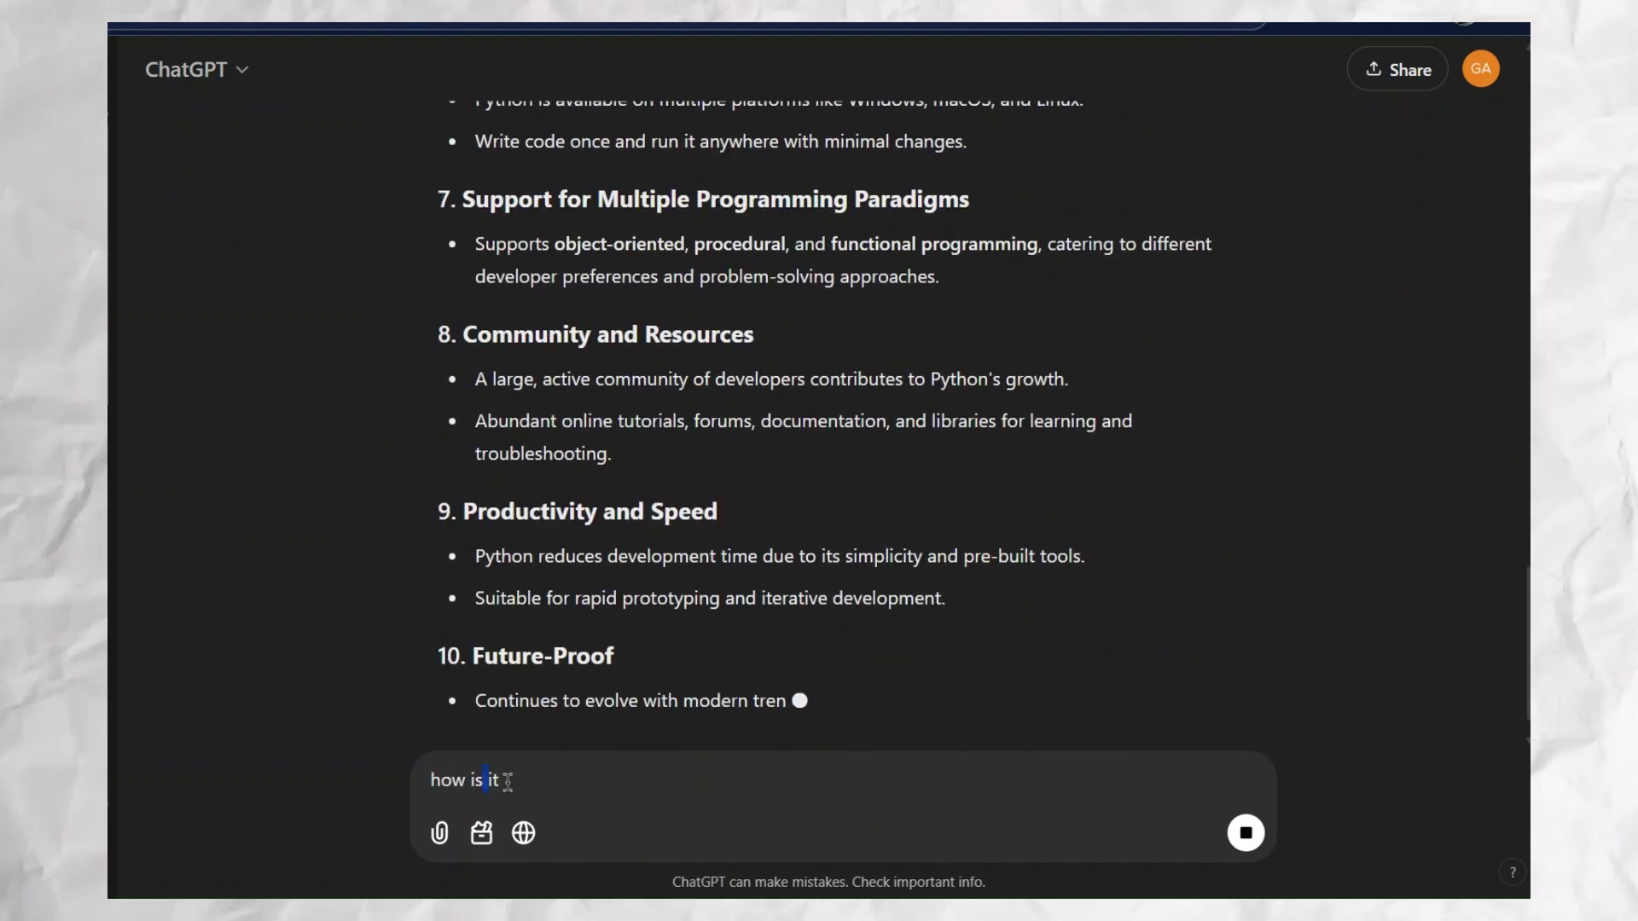
text(use)
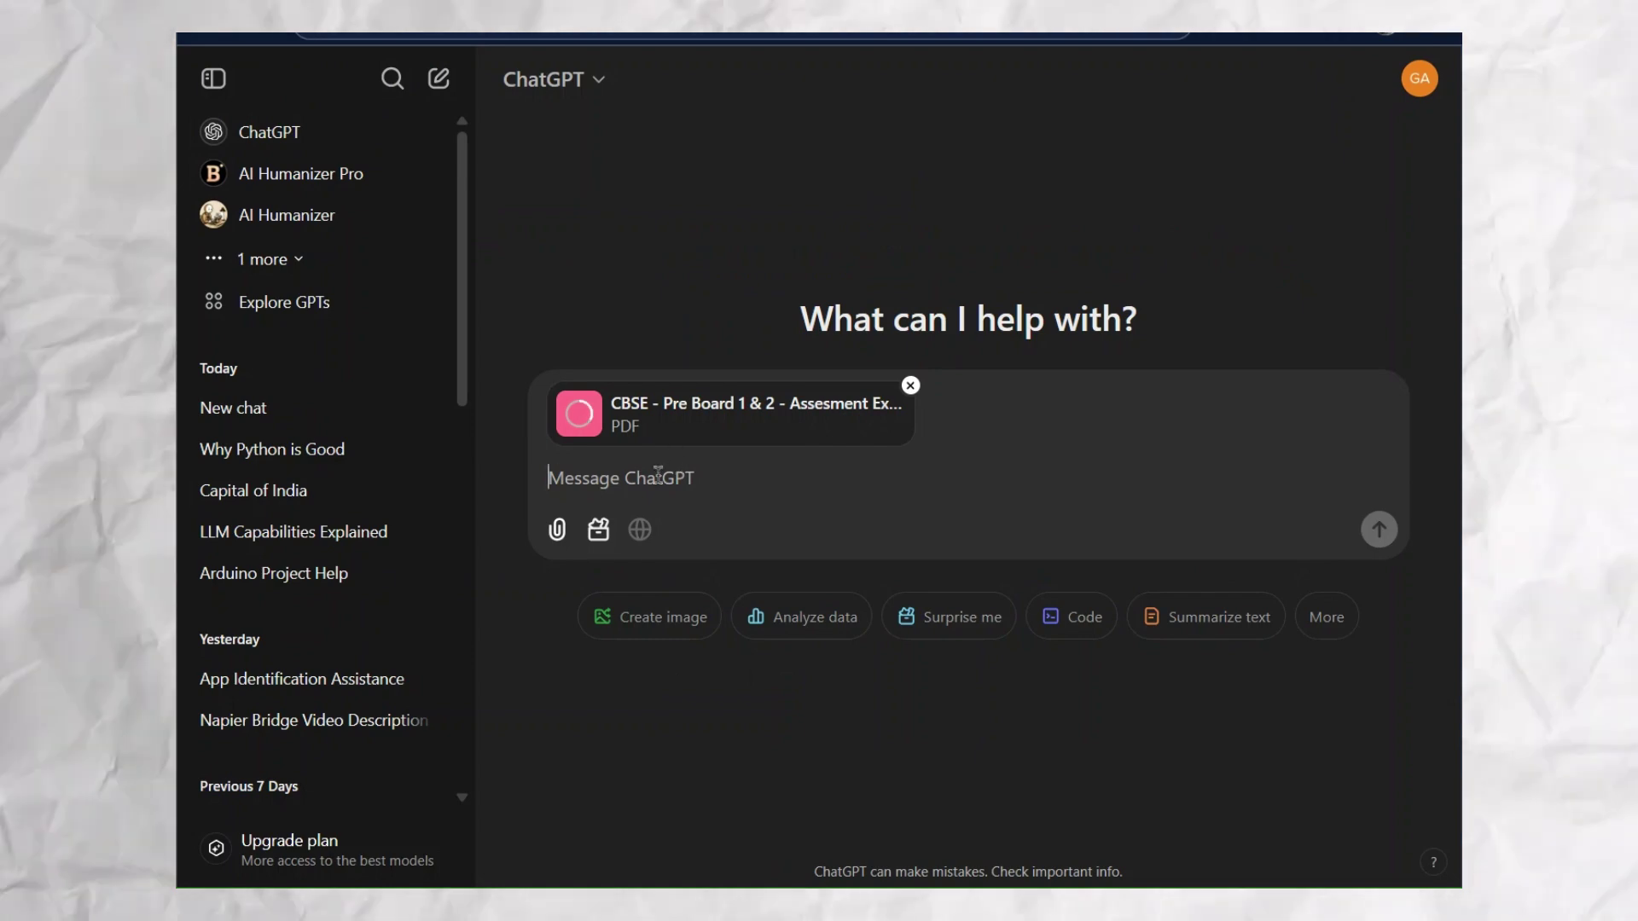
text(can you make a timetable)
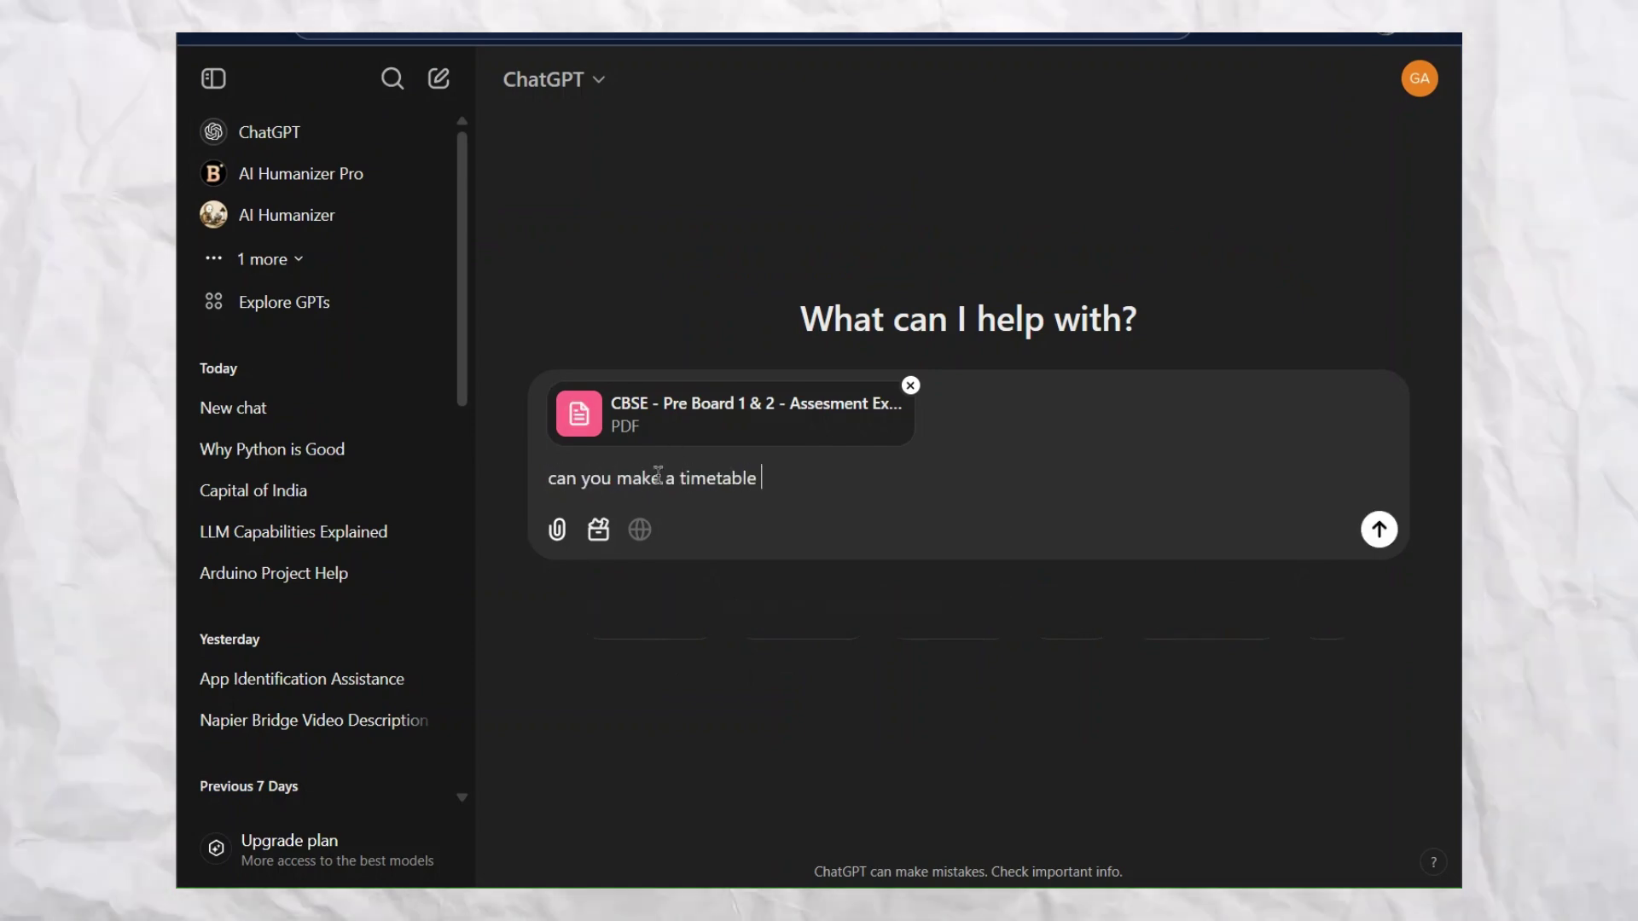
text( to prepare for this exam)
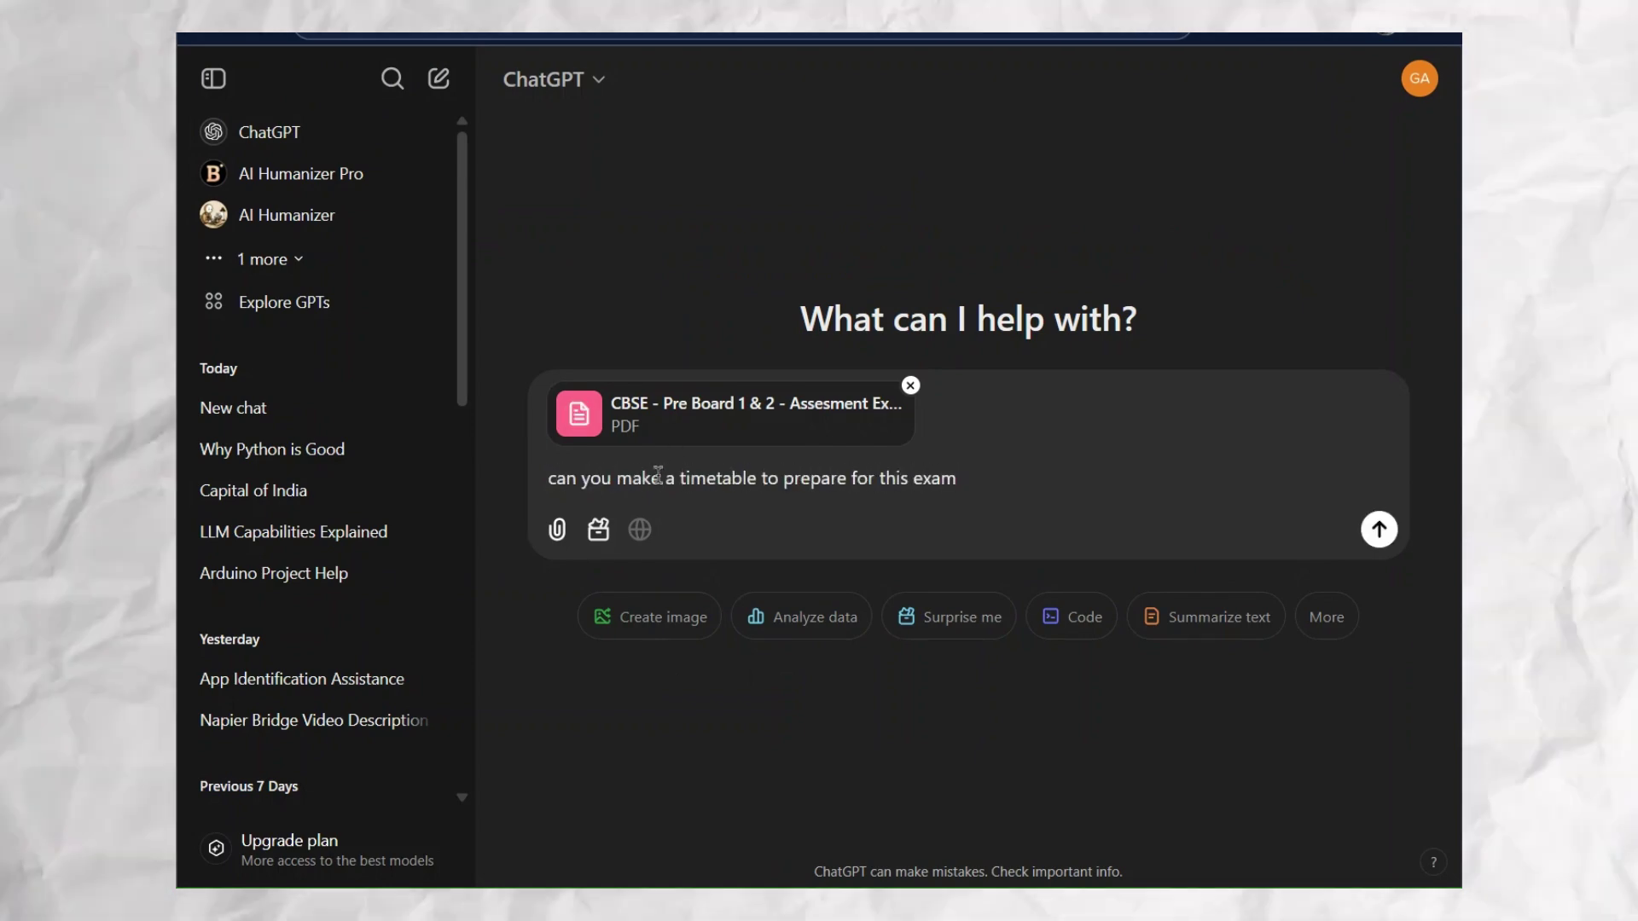
Step: Send 'can you make a timetable to prepare for this exam' with the CBSE Pre Board PDF attached
key(Return)
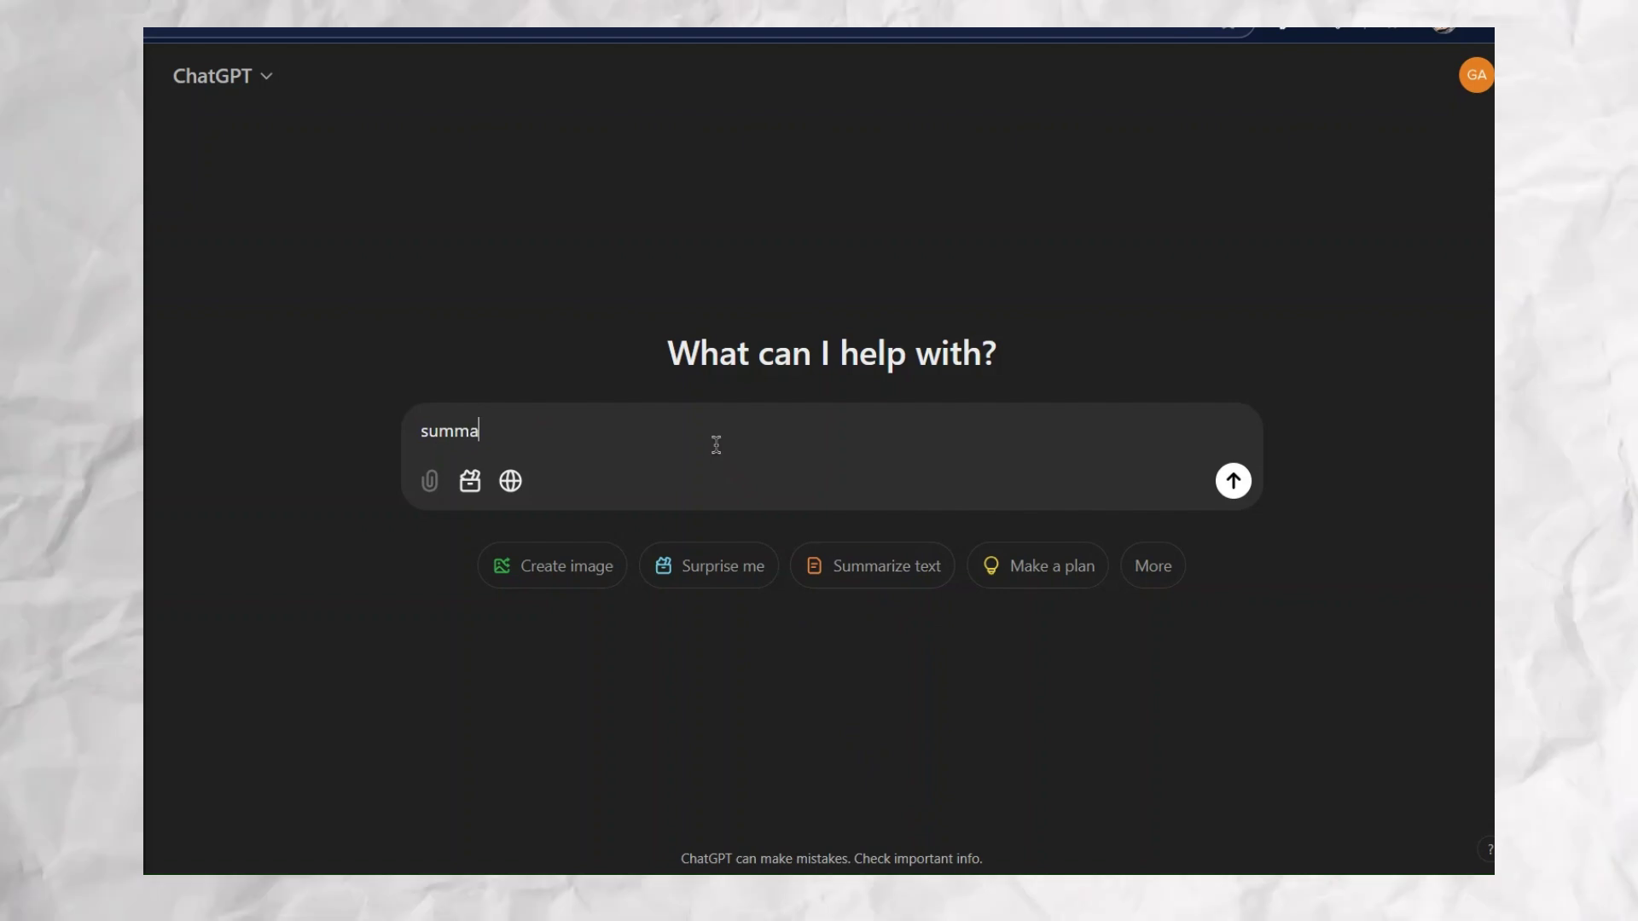
text(rize this f)
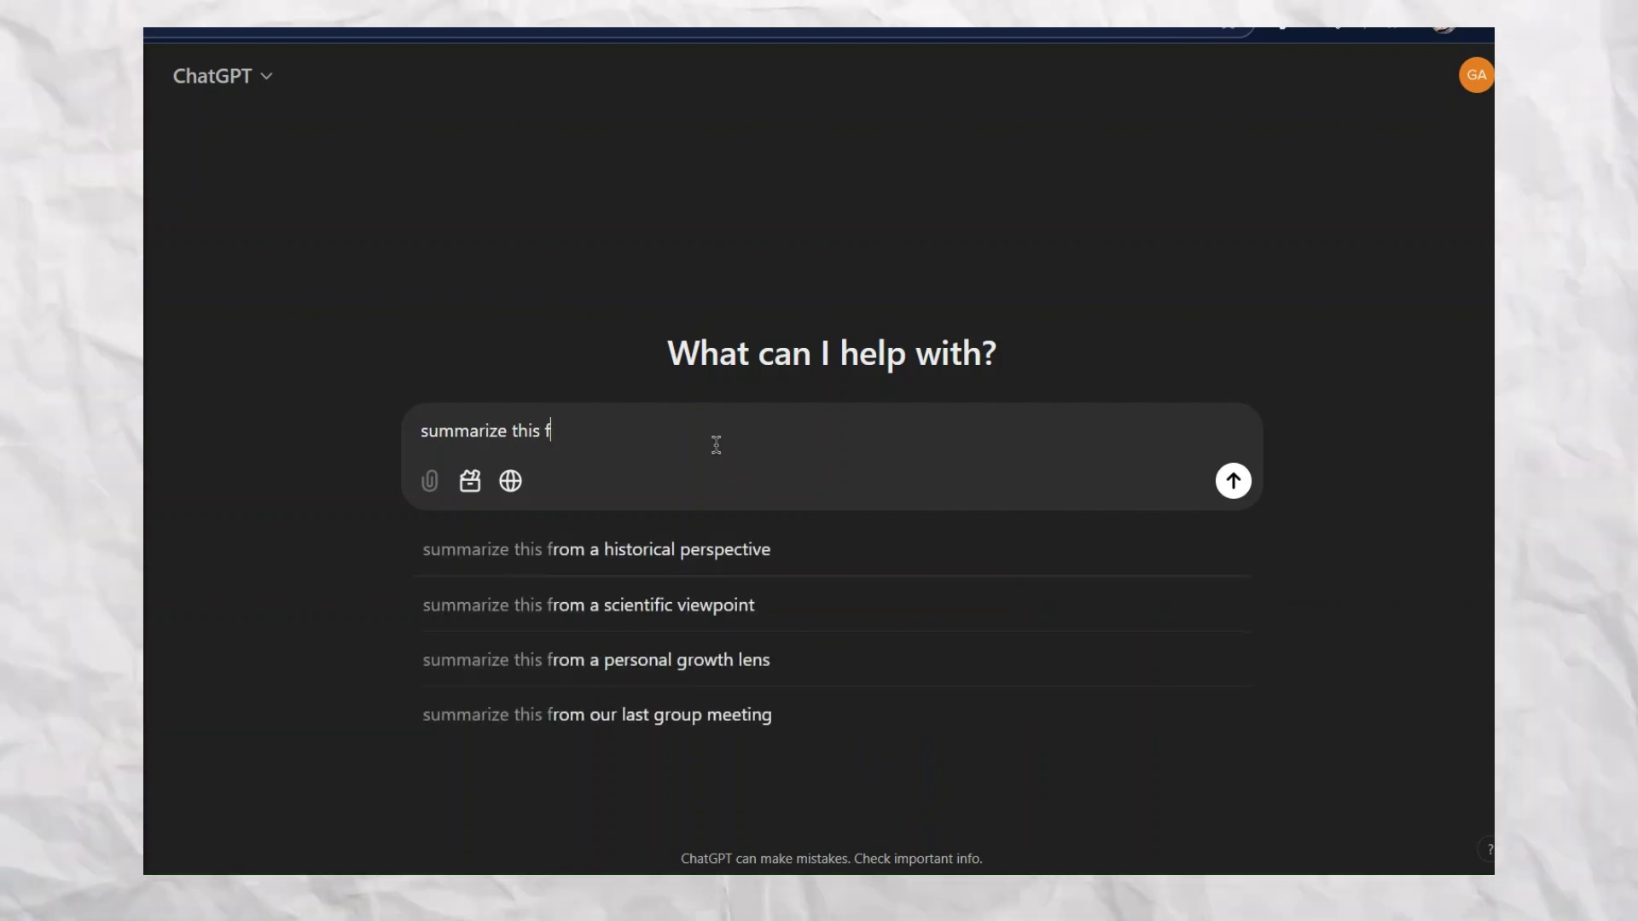
text(ror me:)
Step: Request a summary of the A Very Trainor Christmas Wikipedia link and mark Response 1 preferred
key(shift+Return)
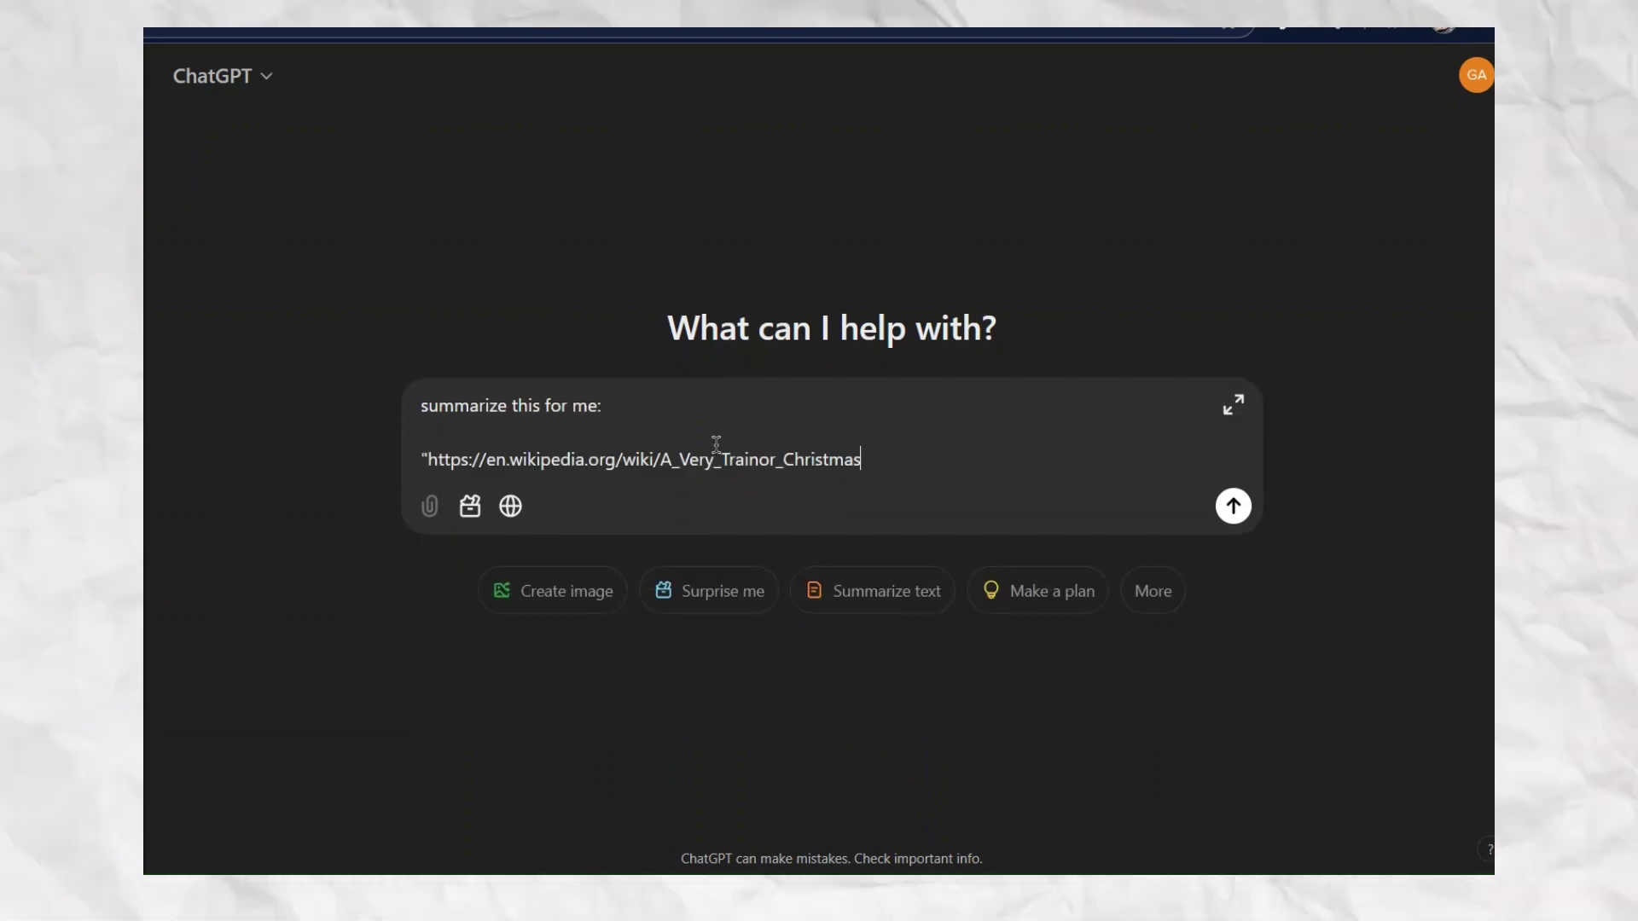
key(Return)
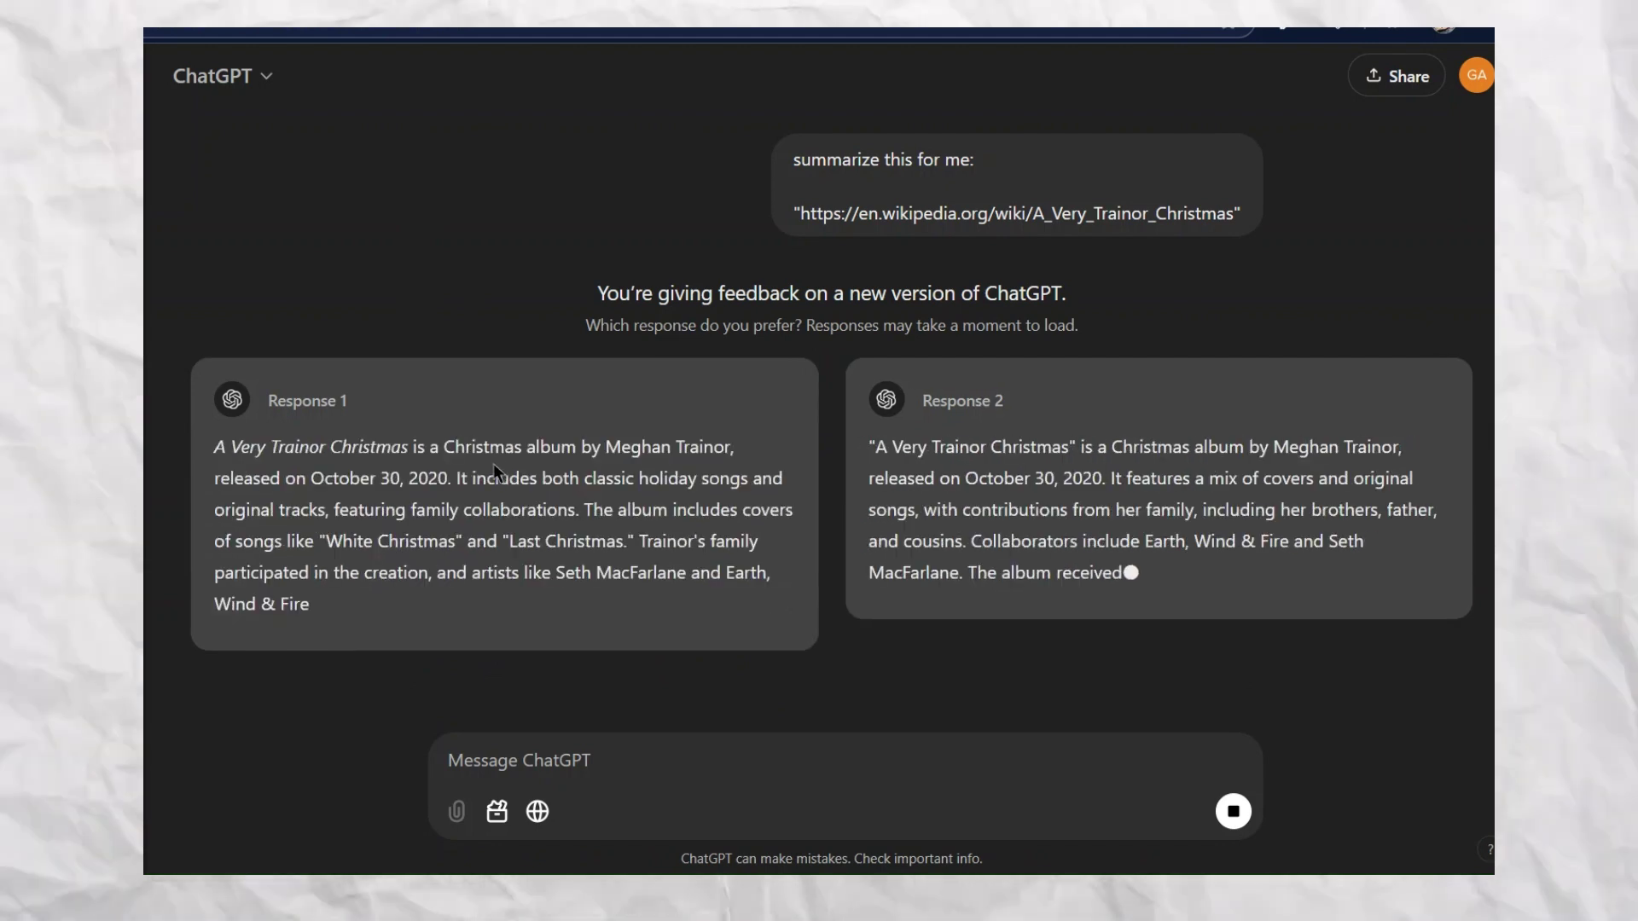
drag(213, 385, 368, 545)
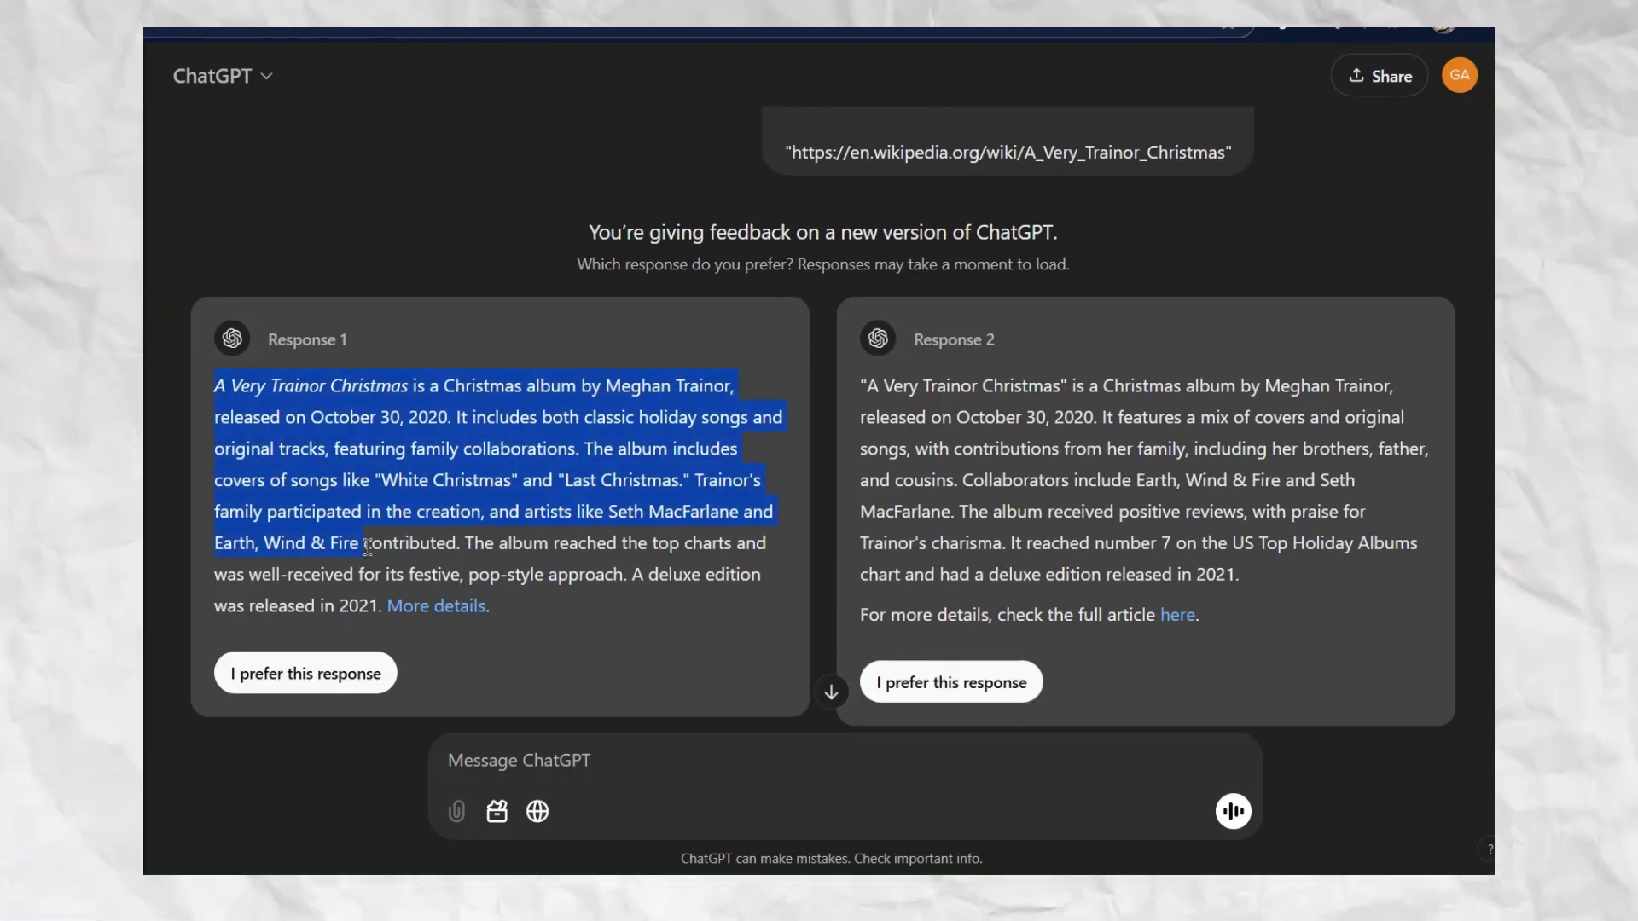
click(332, 675)
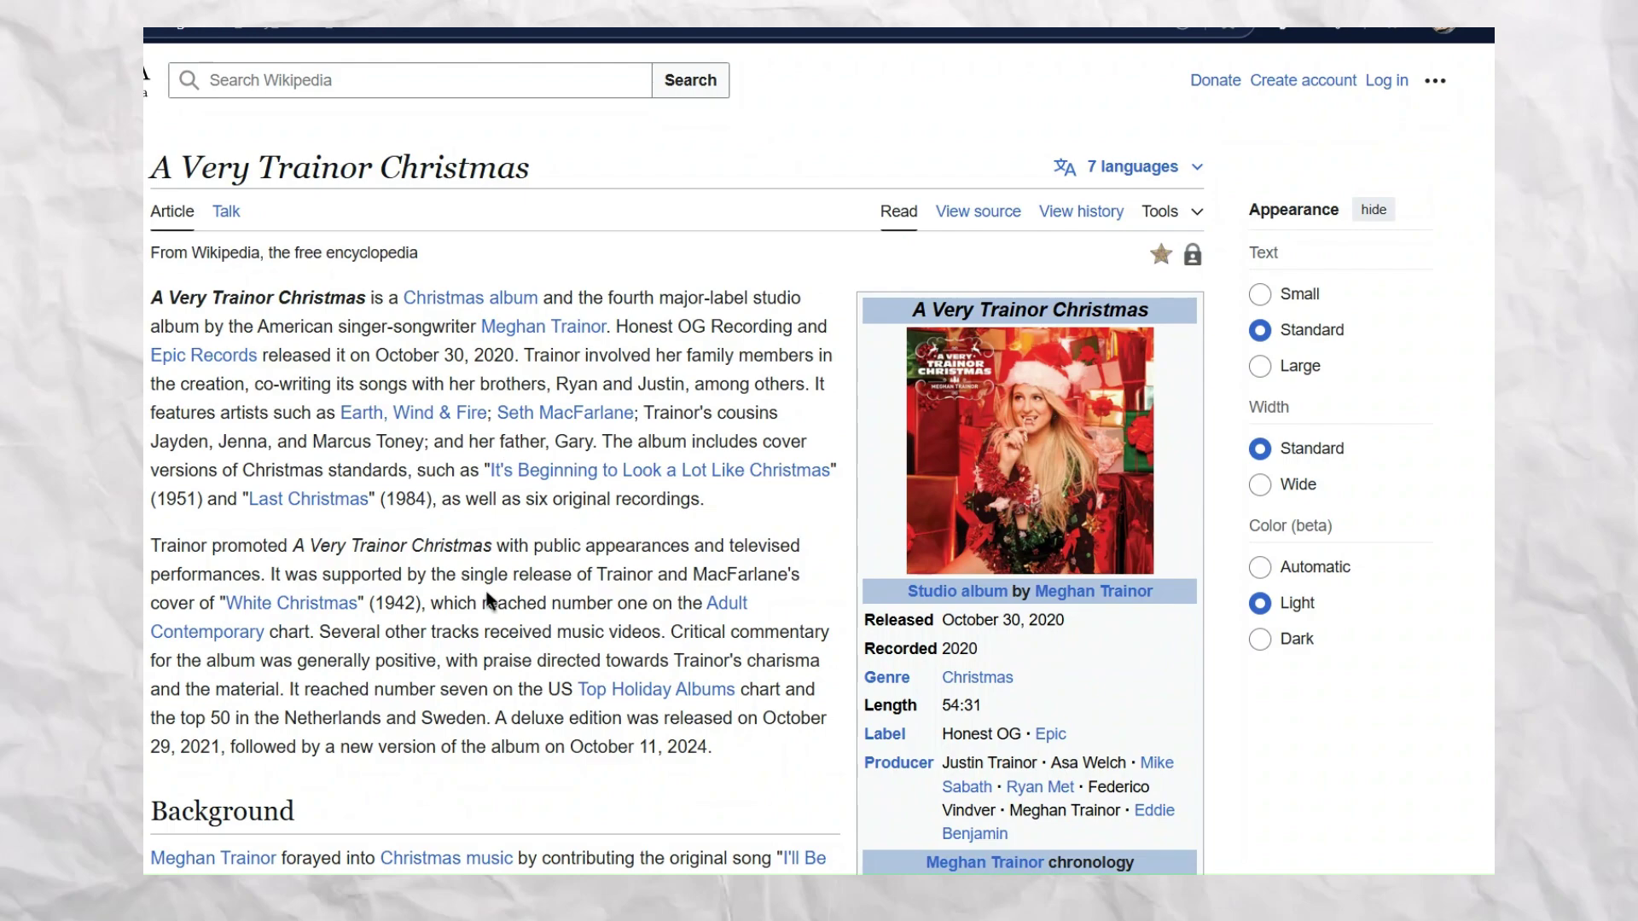